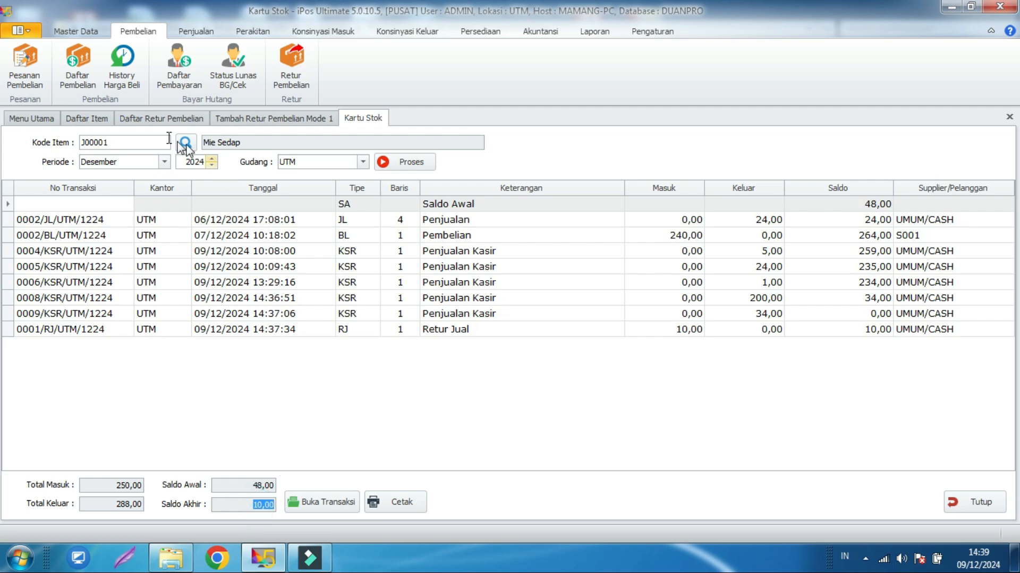
# Compare the PCS stock of item J00001 in the item list with the pending purchase return's date and the item's stock card
pyautogui.click(95, 119)
pyautogui.click(277, 325)
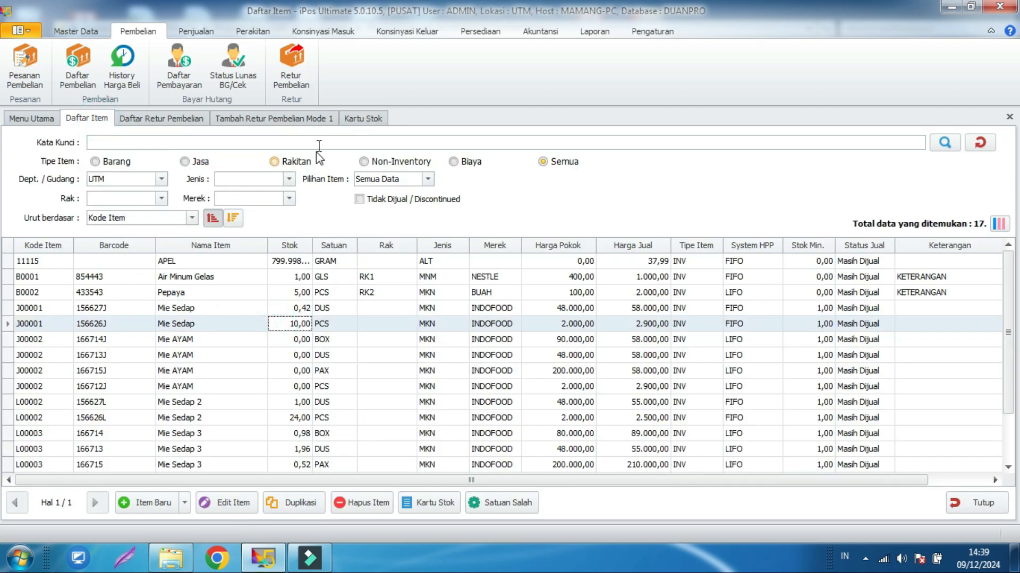
pyautogui.click(296, 117)
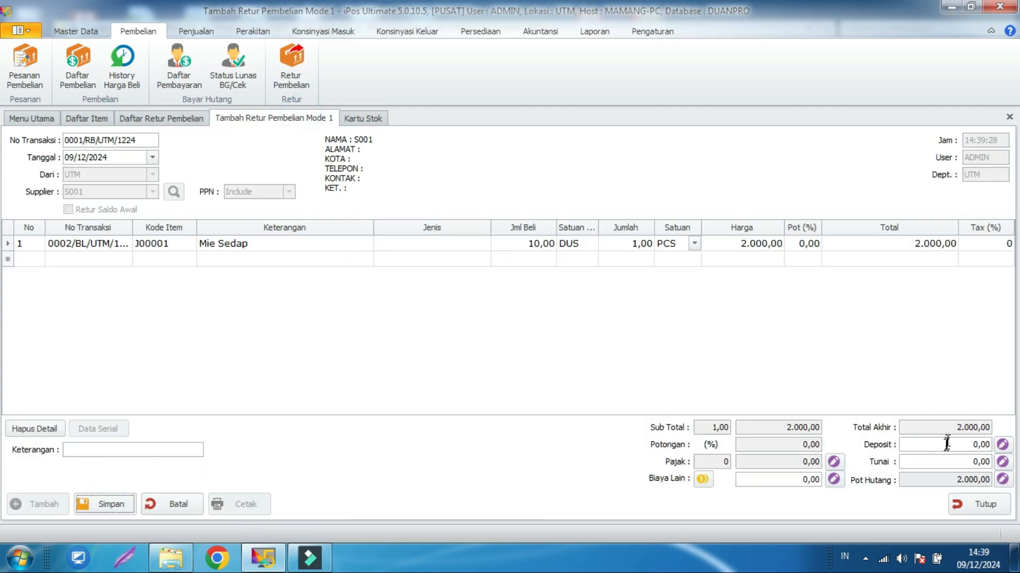
pyautogui.moveTo(108, 156); pyautogui.dragTo(67, 158)
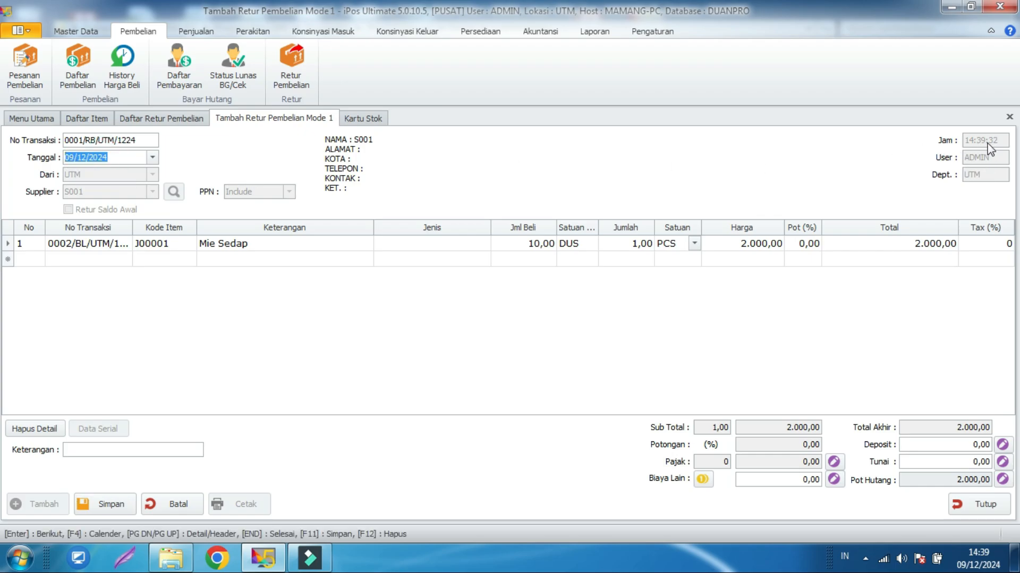
pyautogui.click(97, 122)
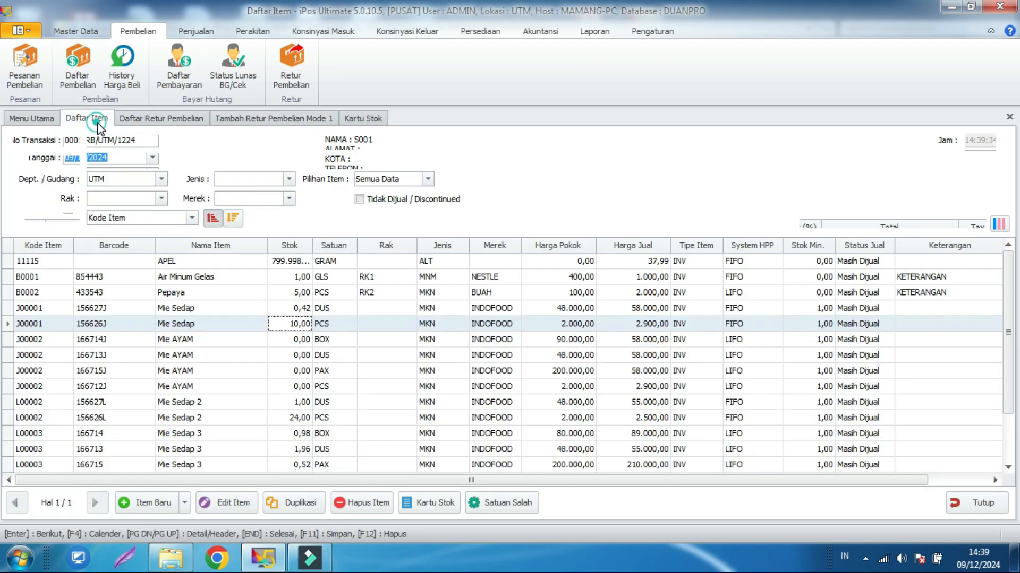
pyautogui.click(234, 323)
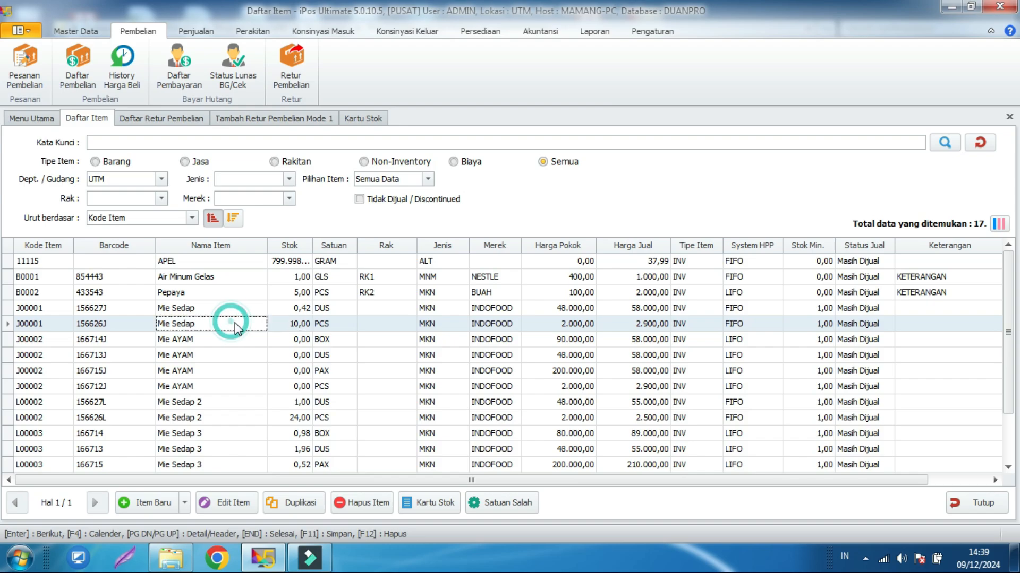
pyautogui.click(354, 119)
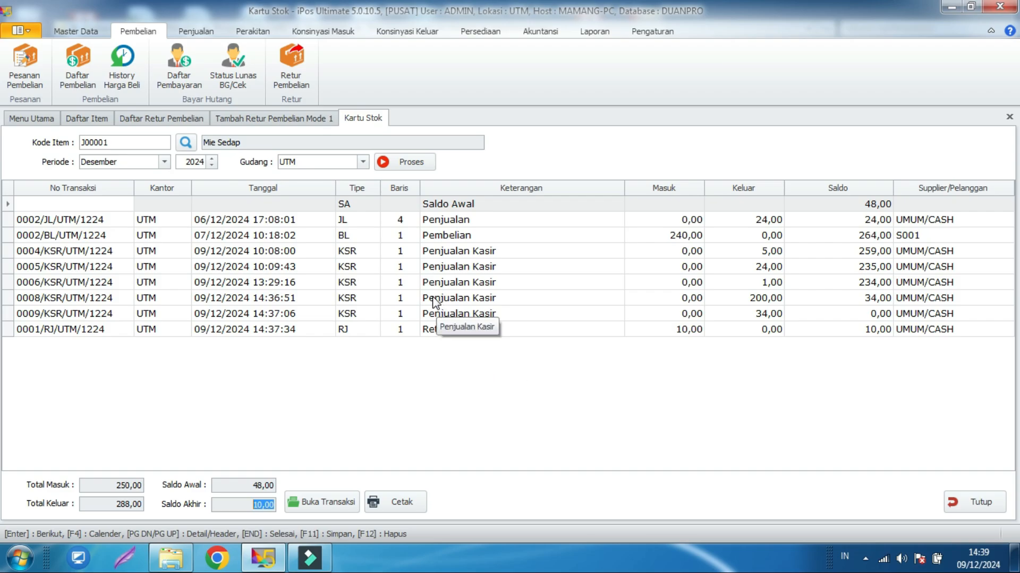
# Try to save the Mode 1 purchase return for 1 PCS of Mie Sedap
pyautogui.click(265, 116)
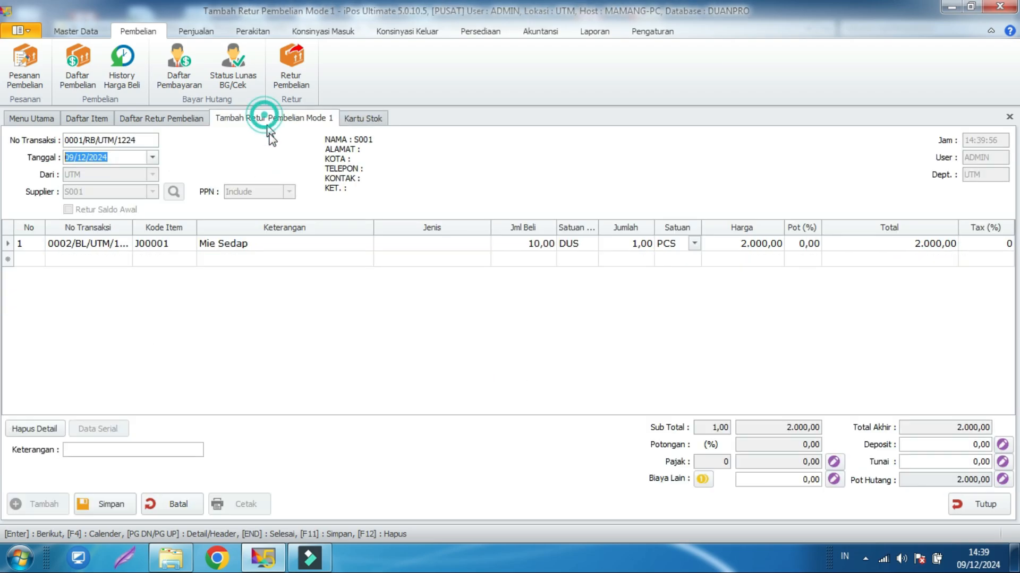
pyautogui.click(119, 507)
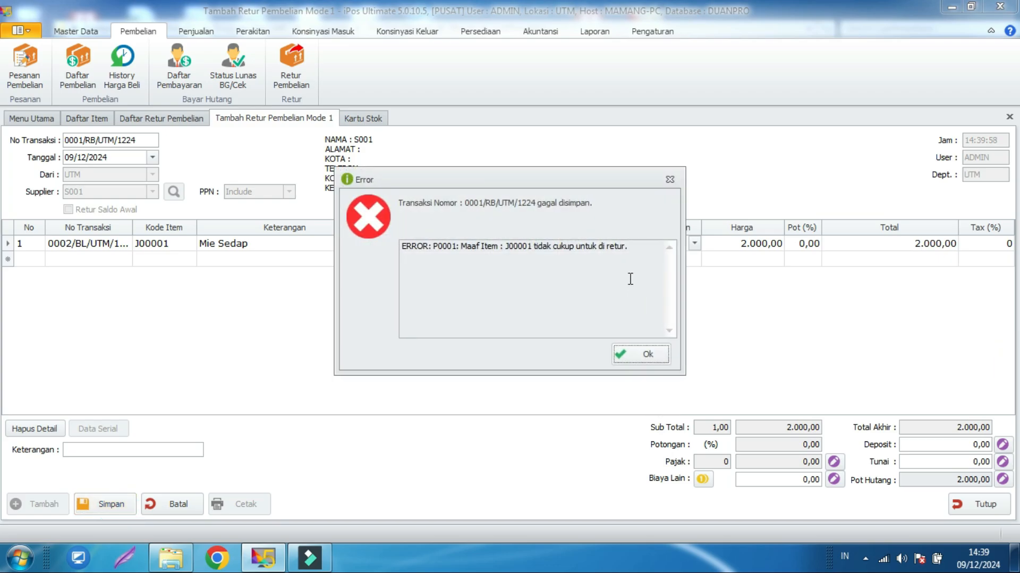
pyautogui.moveTo(626, 246); pyautogui.dragTo(402, 246)
pyautogui.click(648, 354)
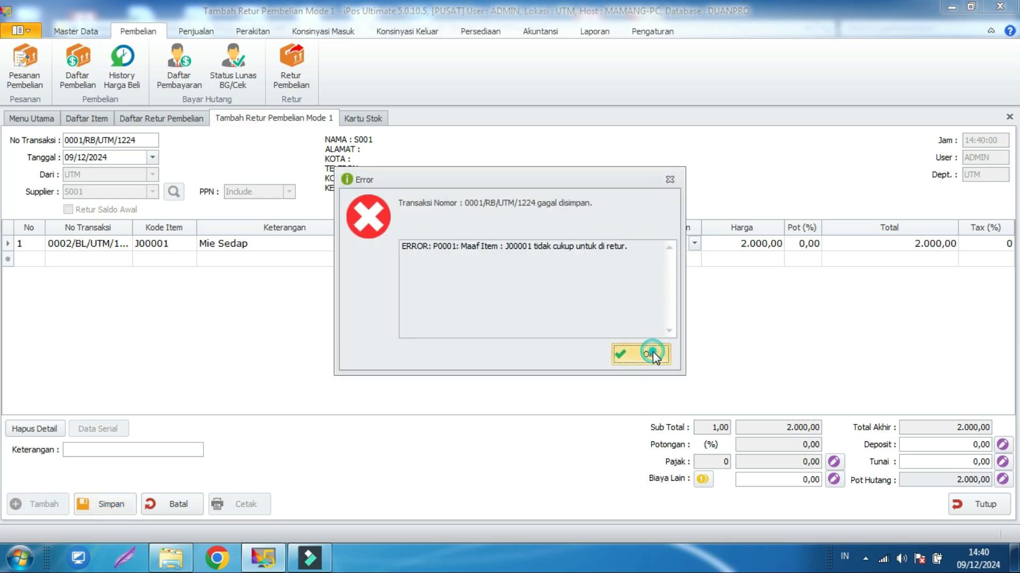
# Widen the return's No Transaksi column and examine the matching purchase transaction and its balance in the Mie Sedap stock card
pyautogui.moveTo(134, 233); pyautogui.dragTo(205, 255)
pyautogui.click(122, 243)
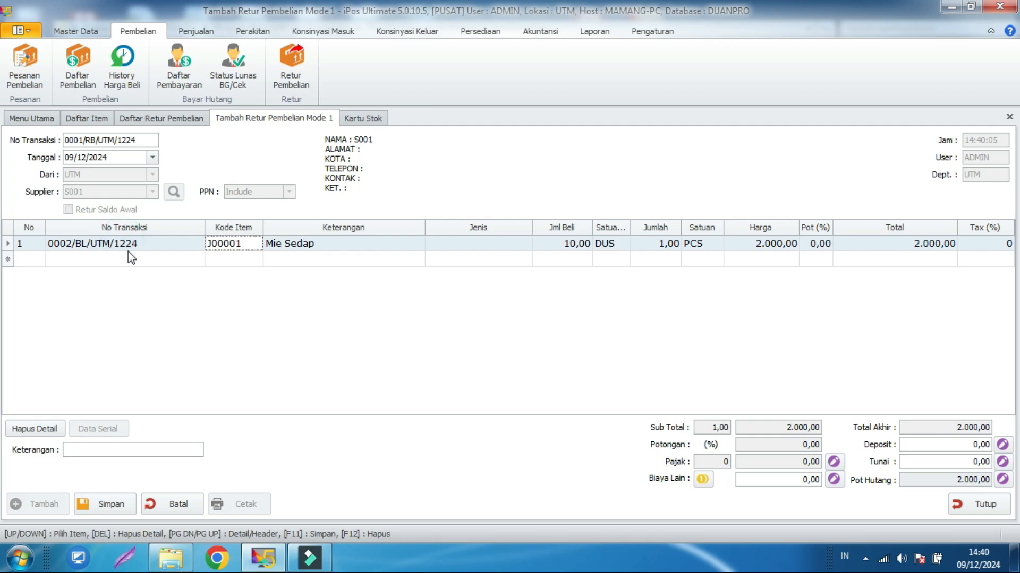
pyautogui.click(354, 121)
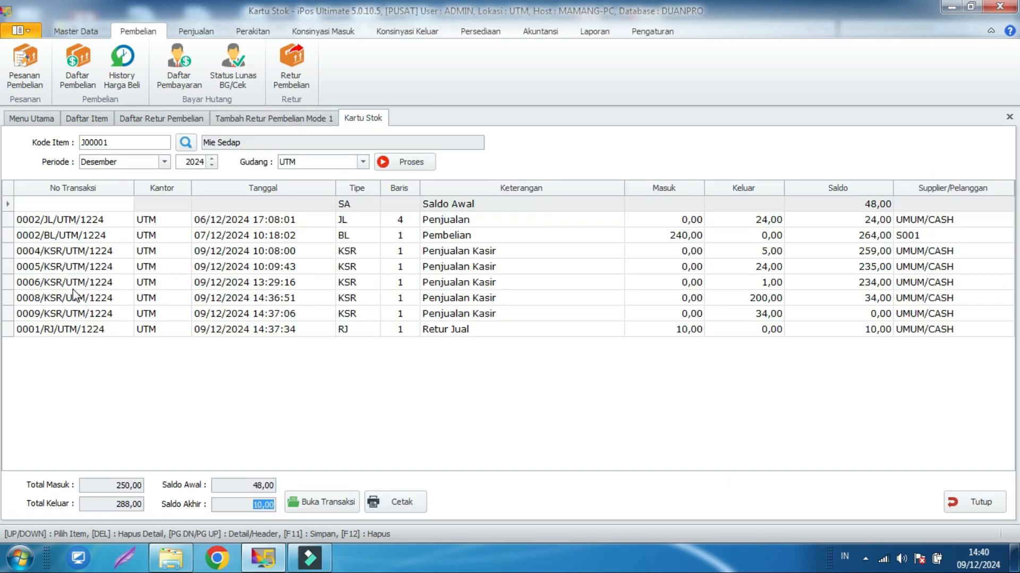
pyautogui.click(51, 235)
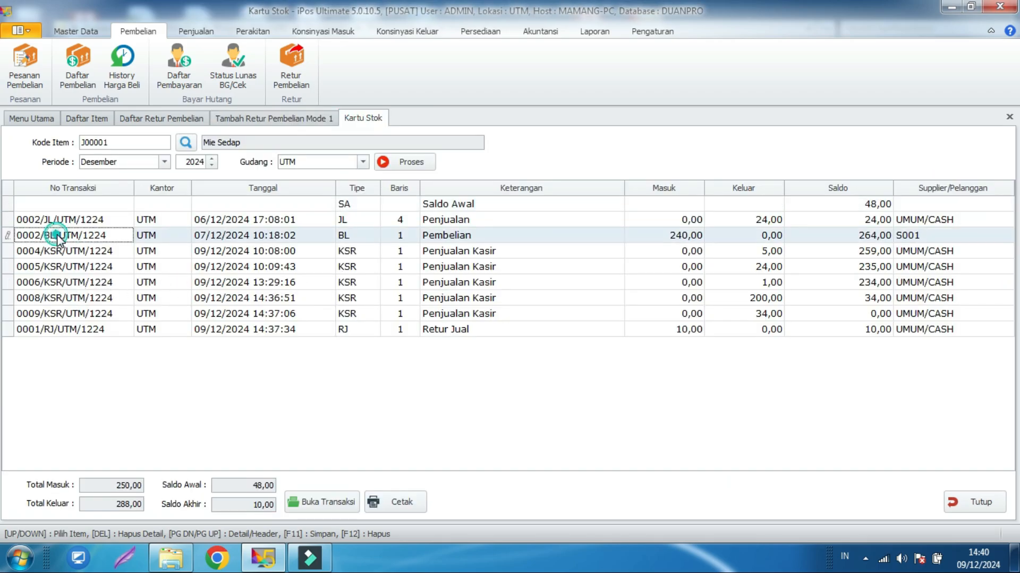
pyautogui.click(862, 237)
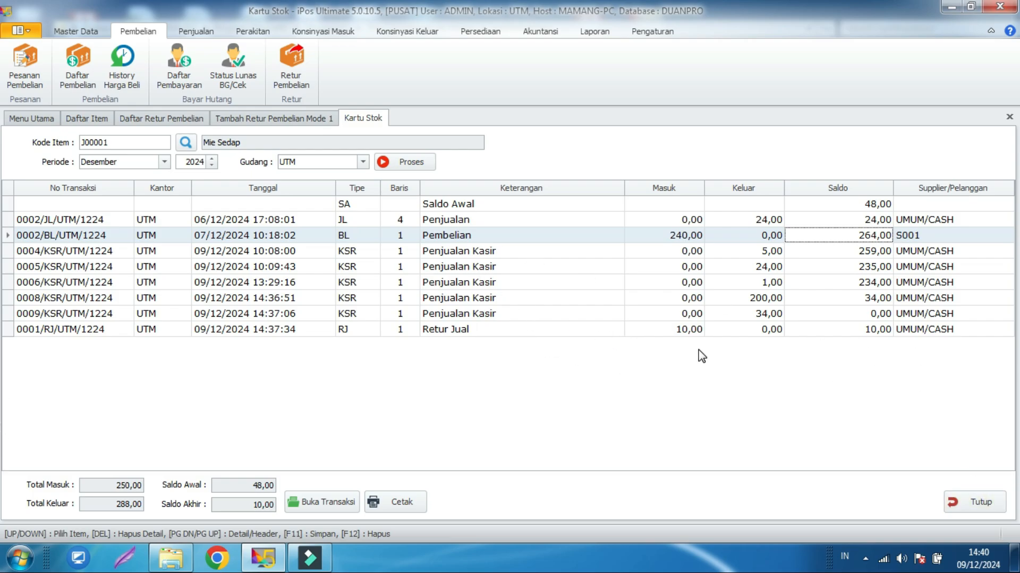
# Set Mode Retur Pembelian dan Penjualan to Mode 2 in the general settings and save the change
pyautogui.click(652, 30)
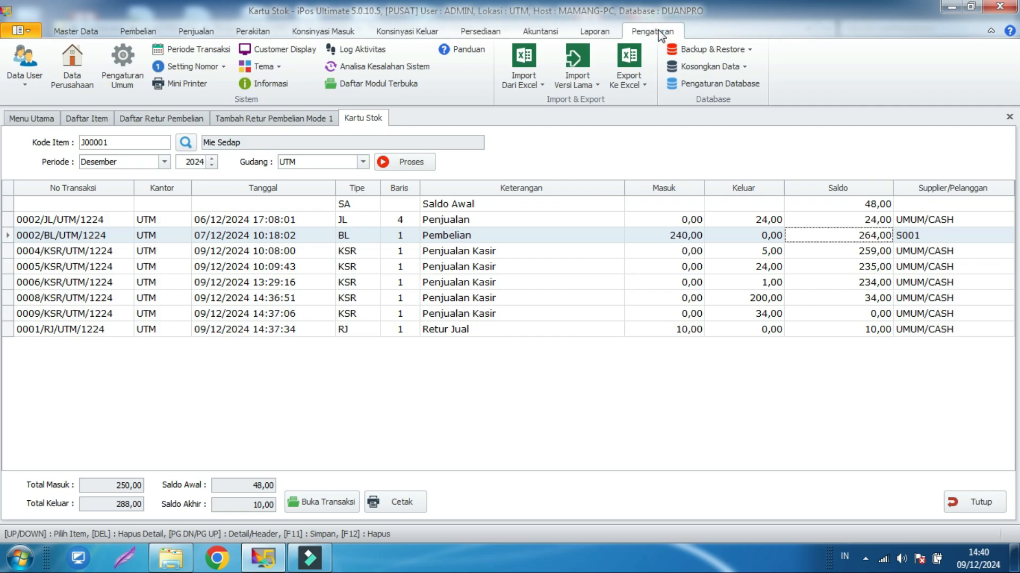
pyautogui.click(106, 89)
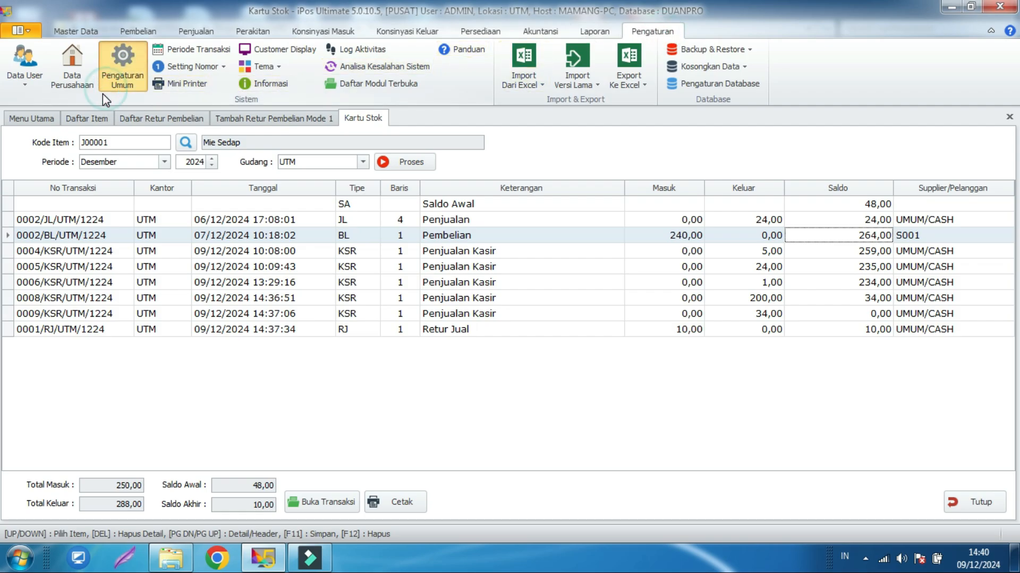
pyautogui.click(439, 366)
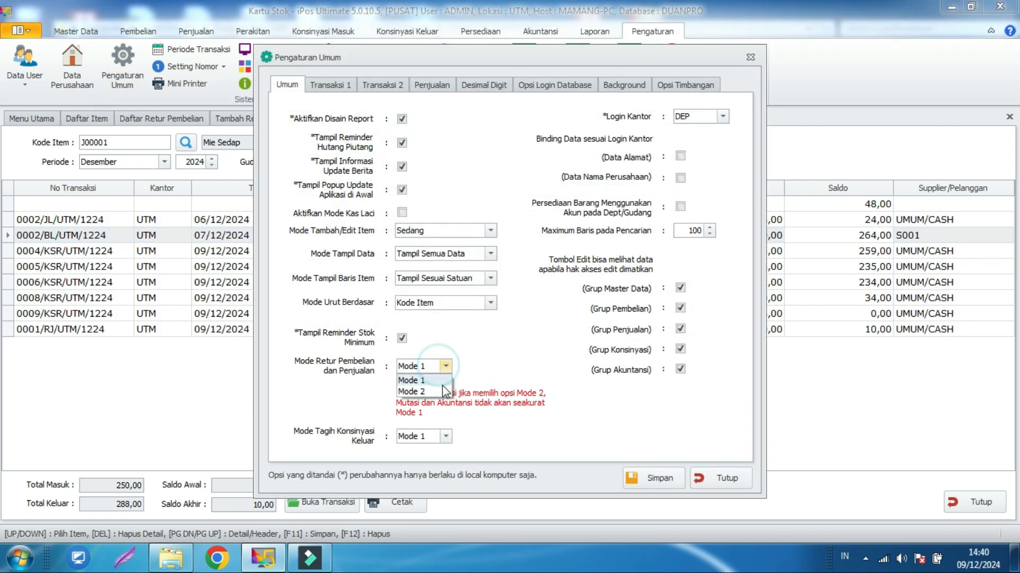
pyautogui.click(433, 390)
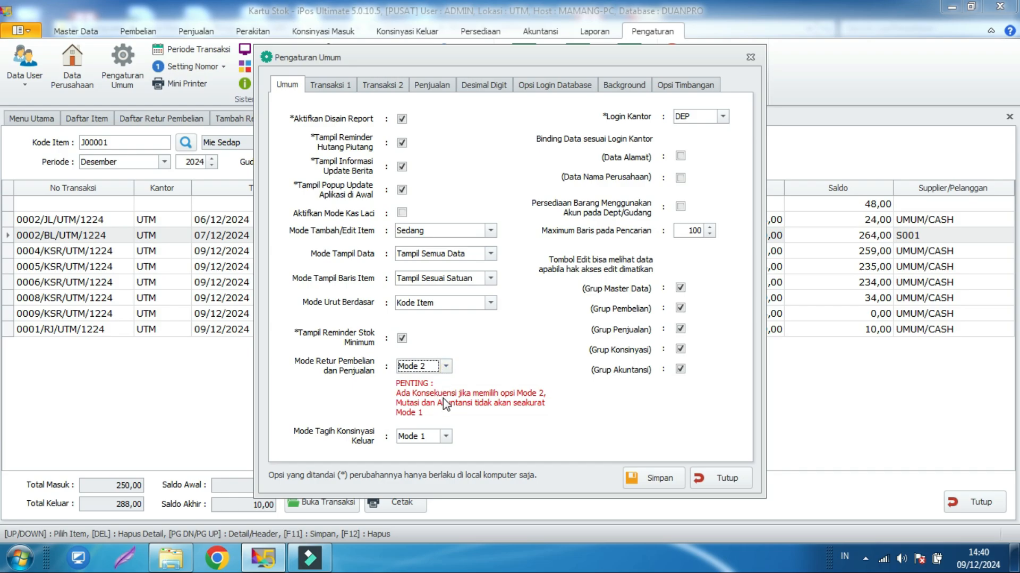
pyautogui.click(635, 484)
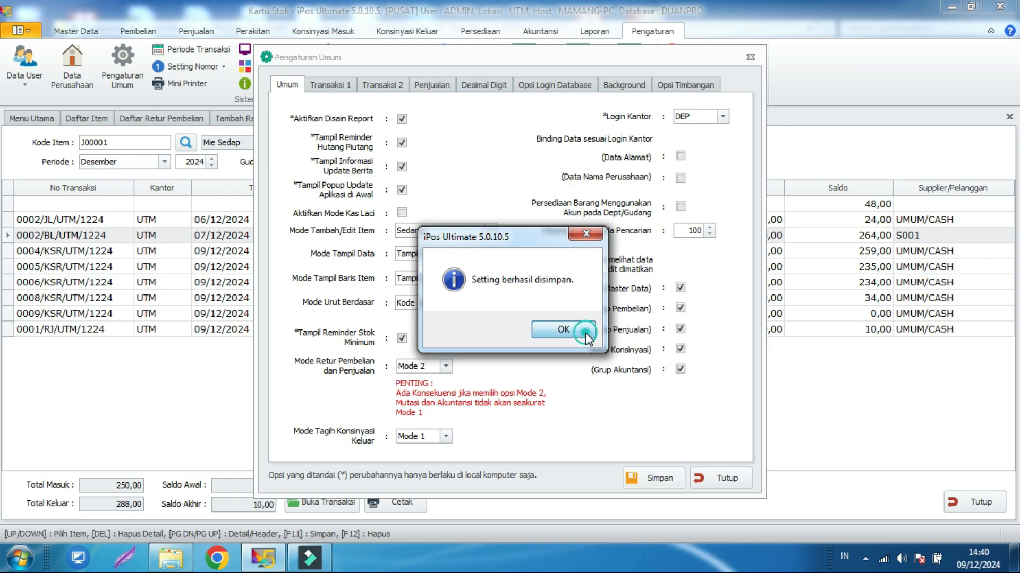
pyautogui.click(586, 333)
pyautogui.click(711, 478)
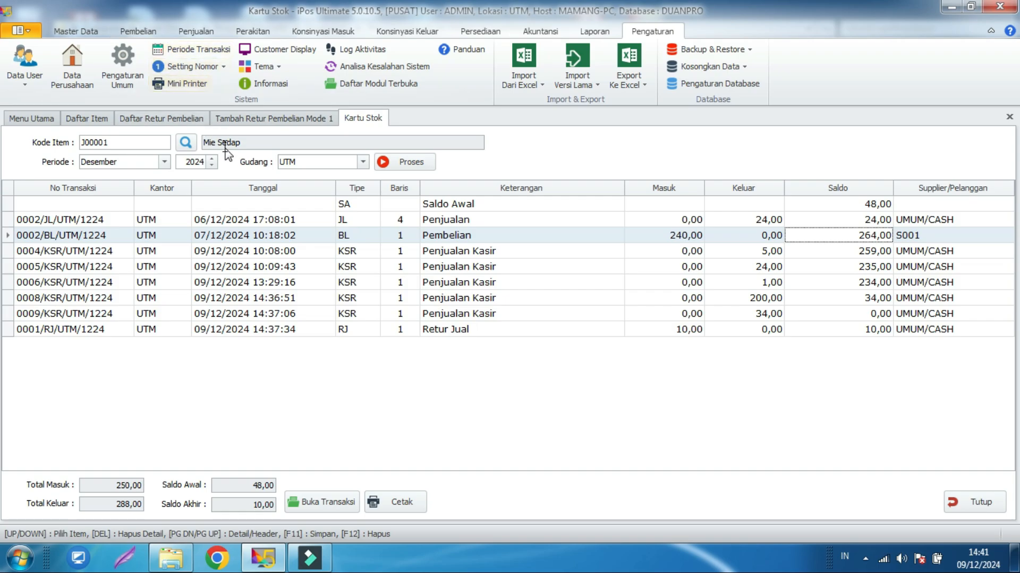
# Review Mie Sedap in the item list and close the pending Mode 1 purchase return without saving it
pyautogui.click(69, 31)
pyautogui.click(84, 59)
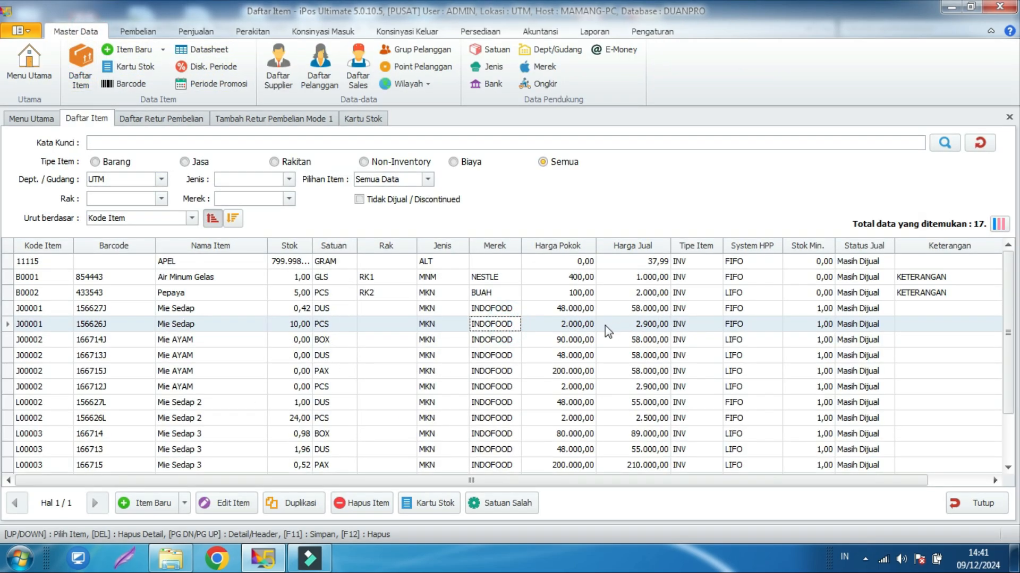
pyautogui.click(316, 119)
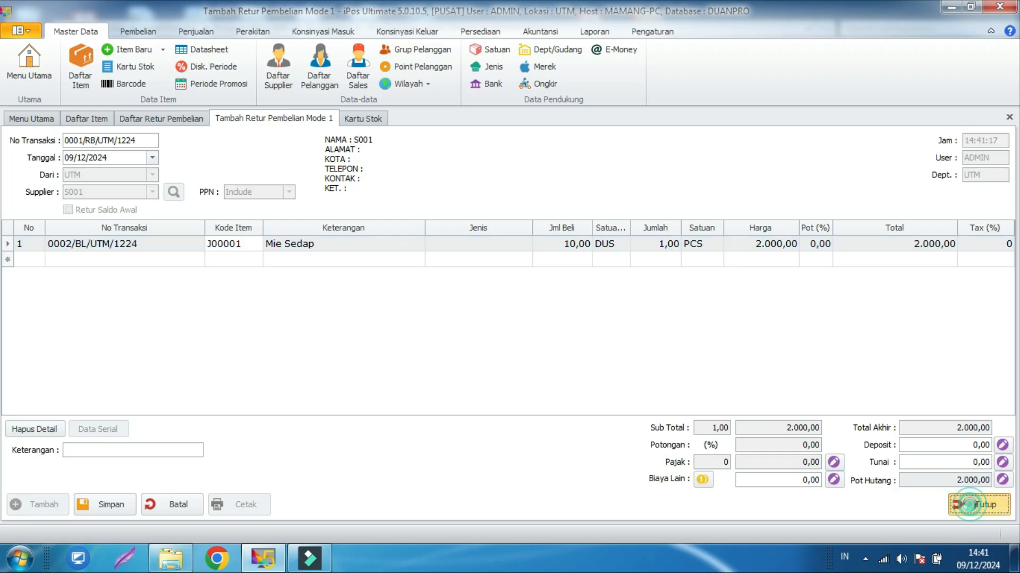
pyautogui.press('Escape')
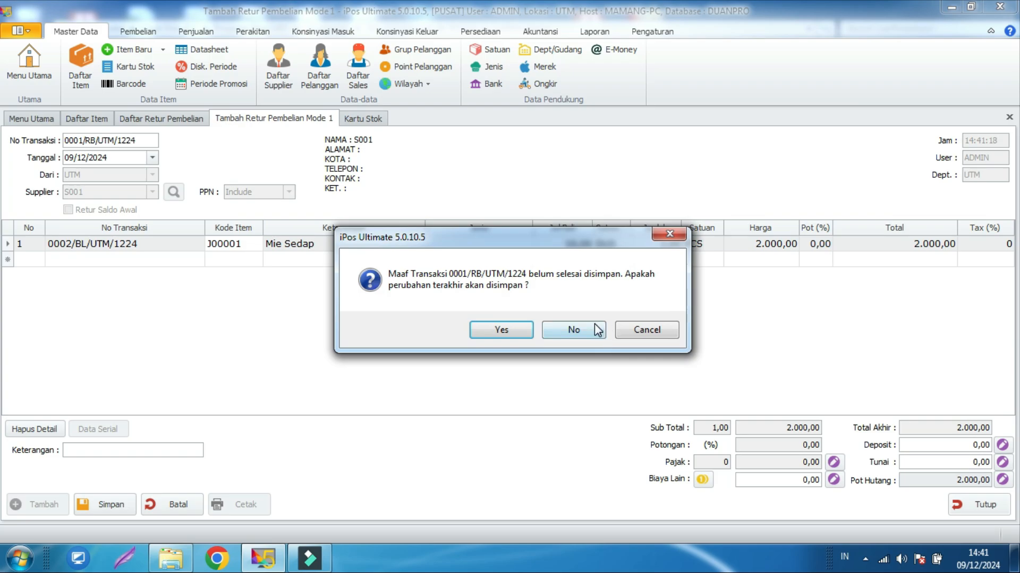
pyautogui.click(574, 329)
# Start a new Mode 2 purchase return from the purchase return list with supplier S001
pyautogui.click(161, 118)
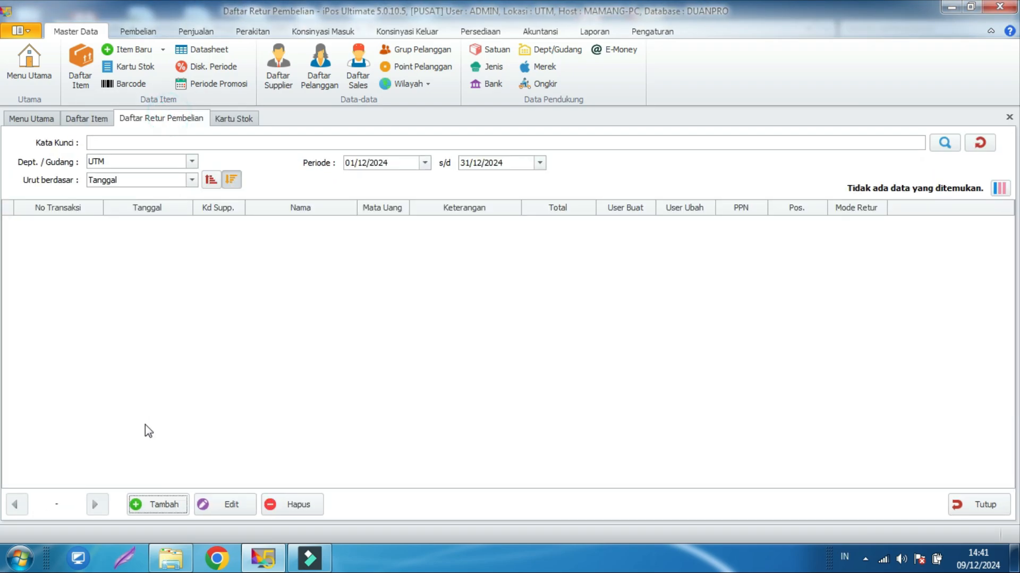
pyautogui.click(154, 504)
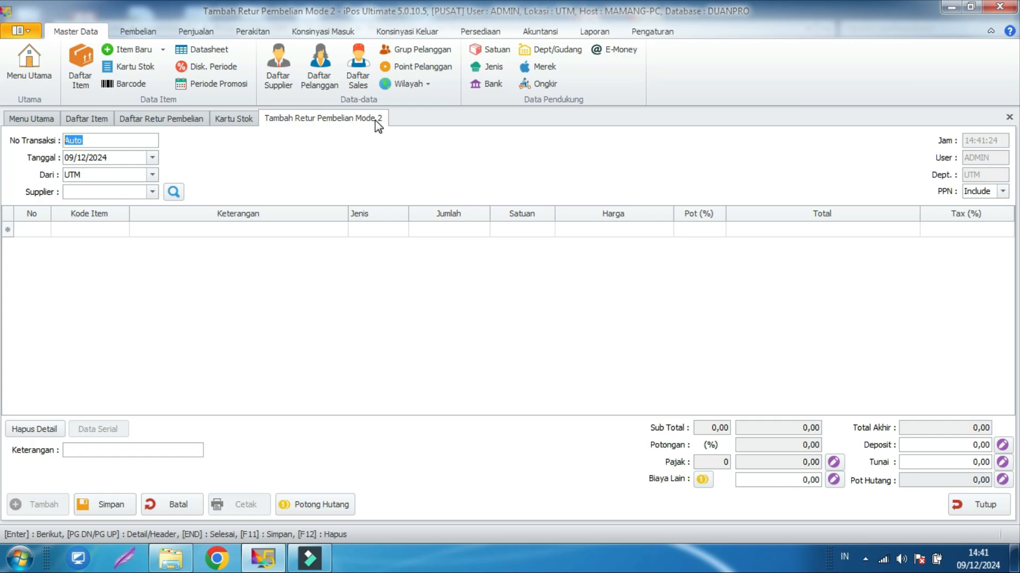
pyautogui.click(152, 192)
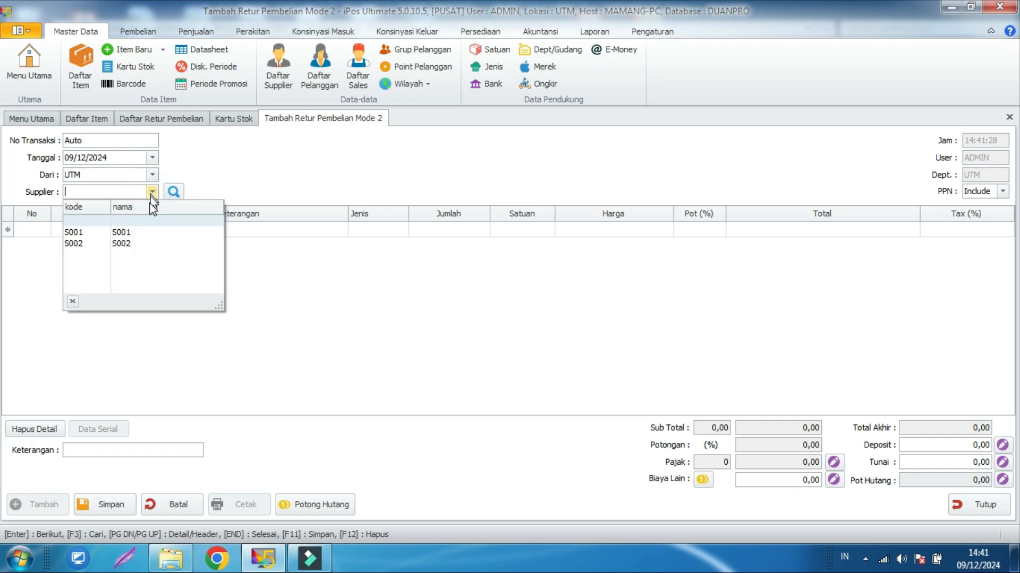
pyautogui.click(142, 232)
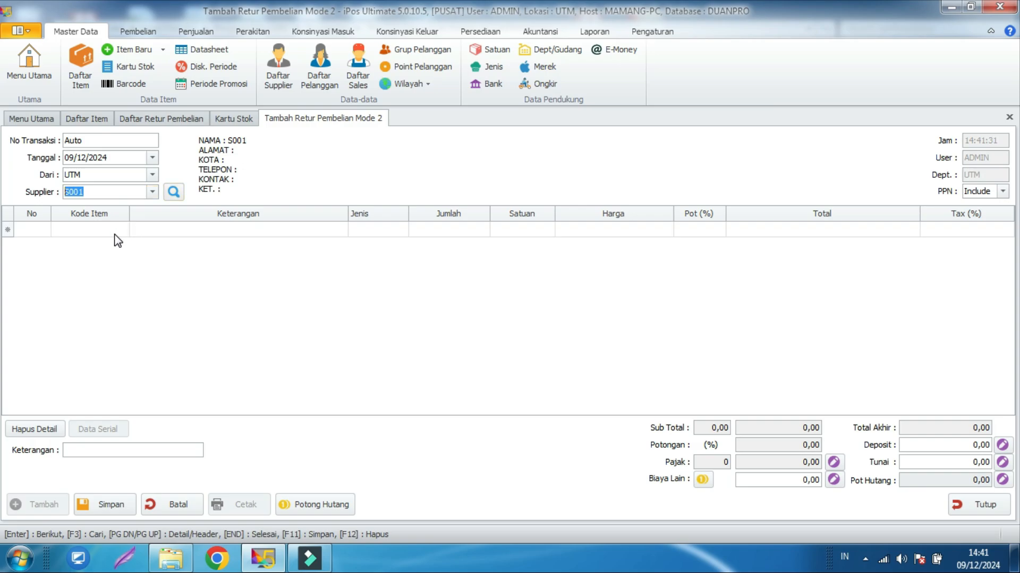
# Look up items with the keyword "j" and add Mie Sedap J00001 in PCS to the return
pyautogui.press('Return')
pyautogui.write('j')
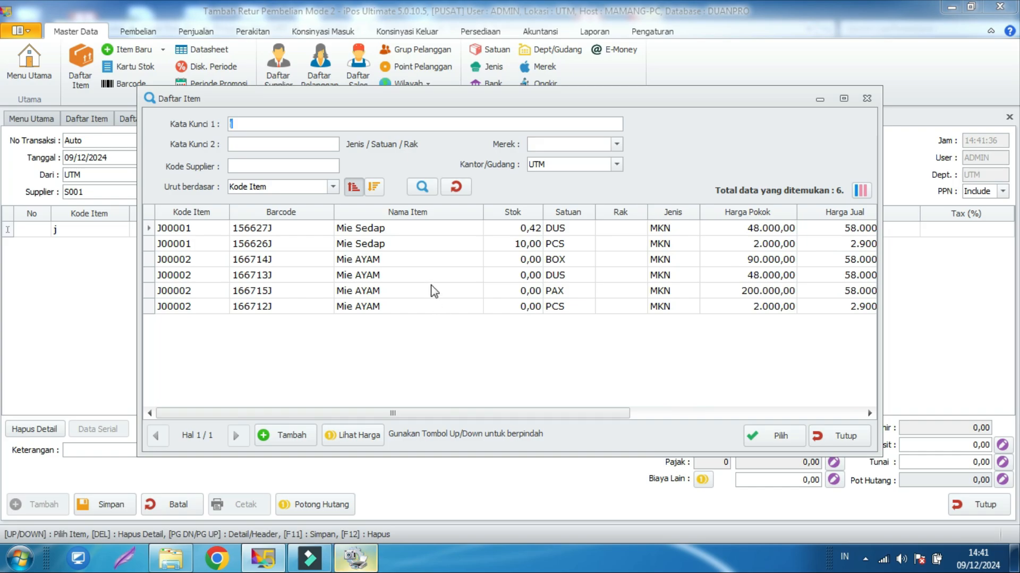
pyautogui.click(370, 246)
pyautogui.click(783, 437)
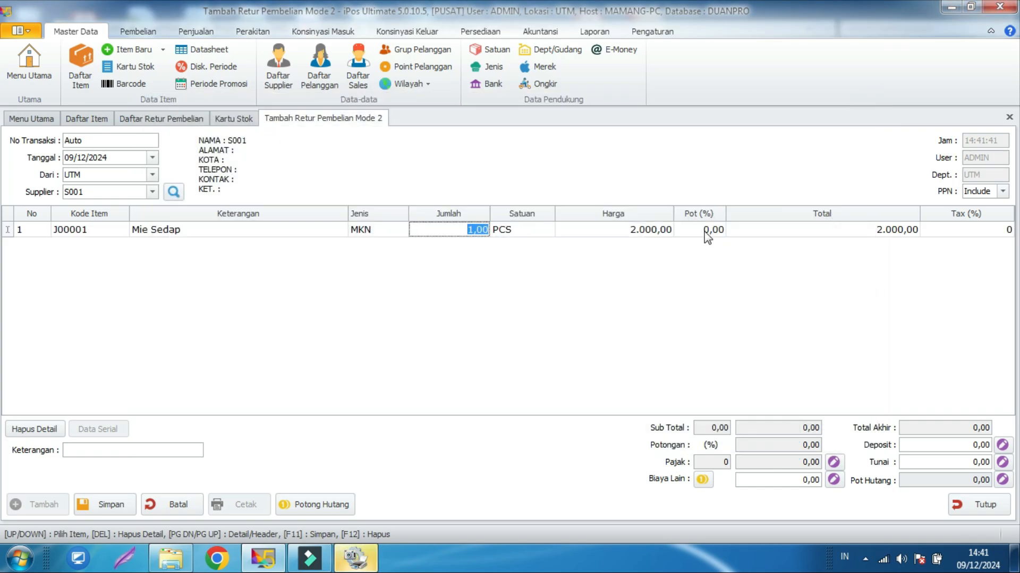
# Set the Mie Sedap return quantity to 2 and review the line's unit price
pyautogui.doubleClick(465, 228)
pyautogui.write('2')
pyautogui.press('Return')
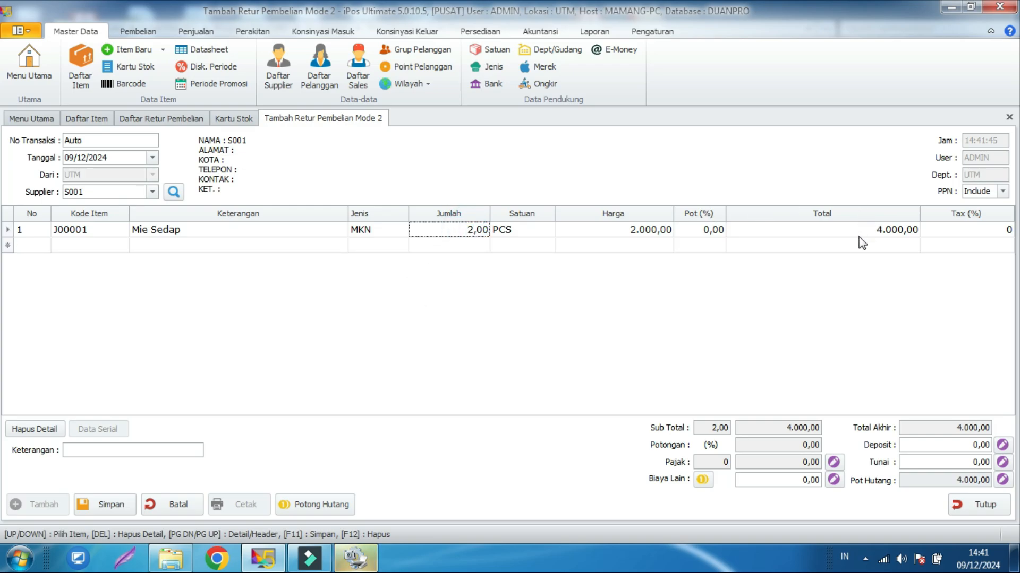
pyautogui.click(625, 232)
pyautogui.click(631, 234)
pyautogui.click(691, 266)
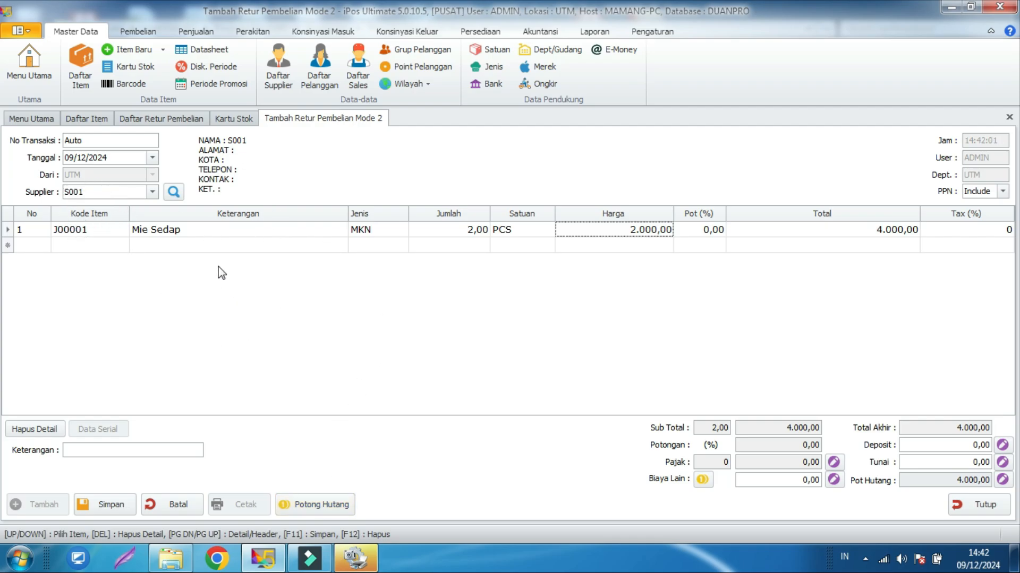
# Allocate a debt deduction of 4.000 to the purchase dated 07/12/2024 and save the allocation
pyautogui.click(315, 505)
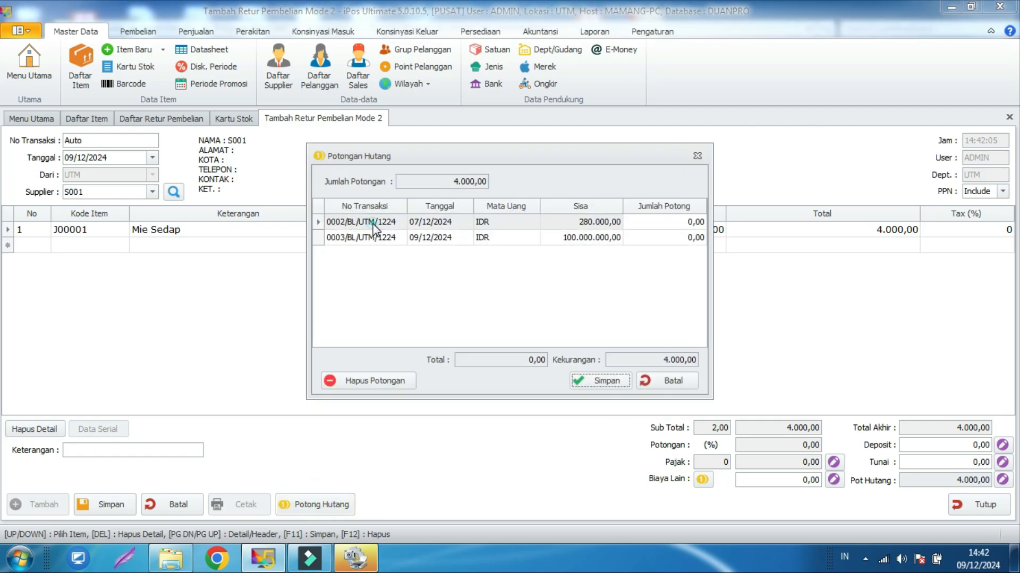
pyautogui.click(674, 222)
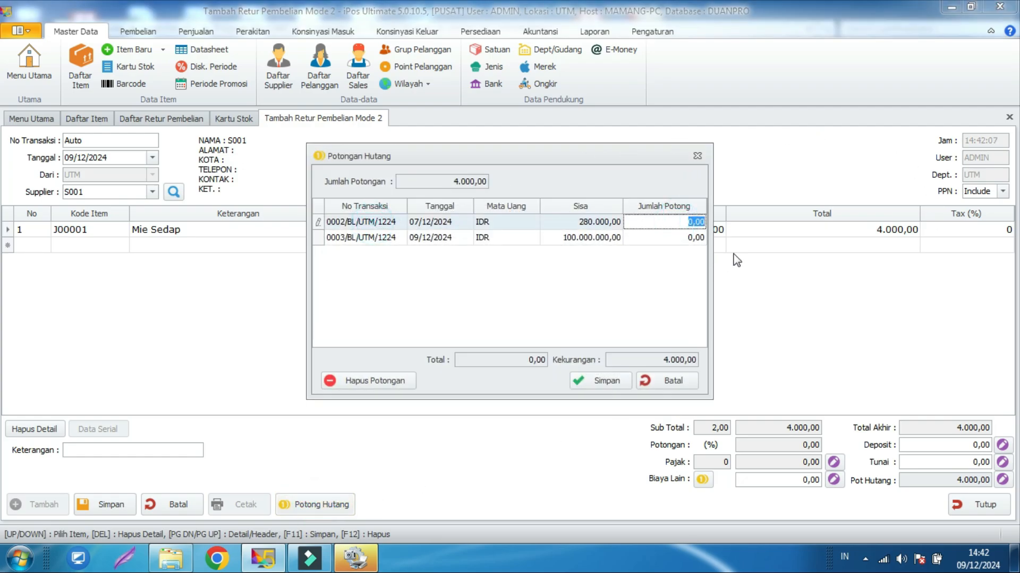
pyautogui.write('4.000')
pyautogui.click(598, 386)
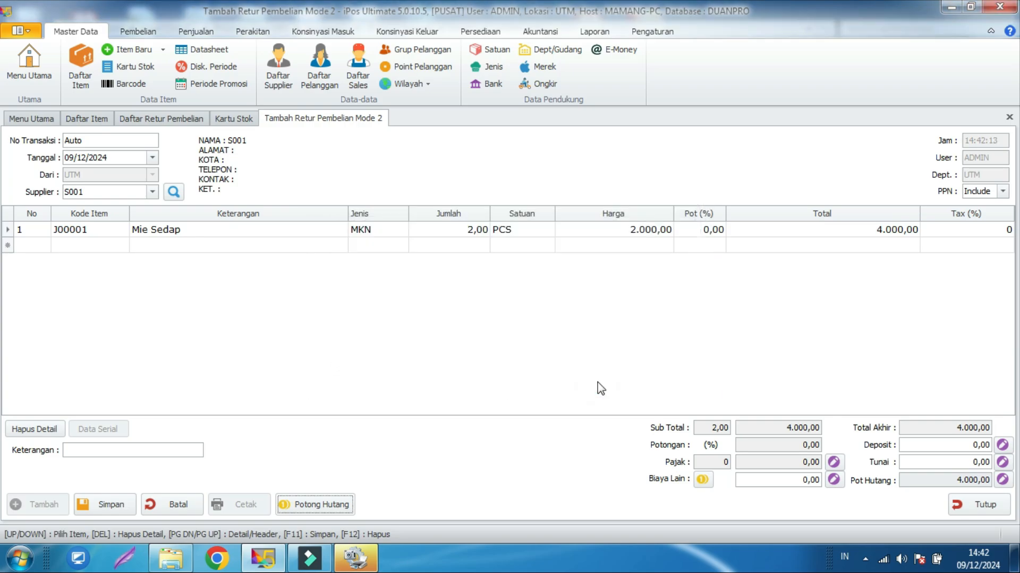
pyautogui.click(807, 308)
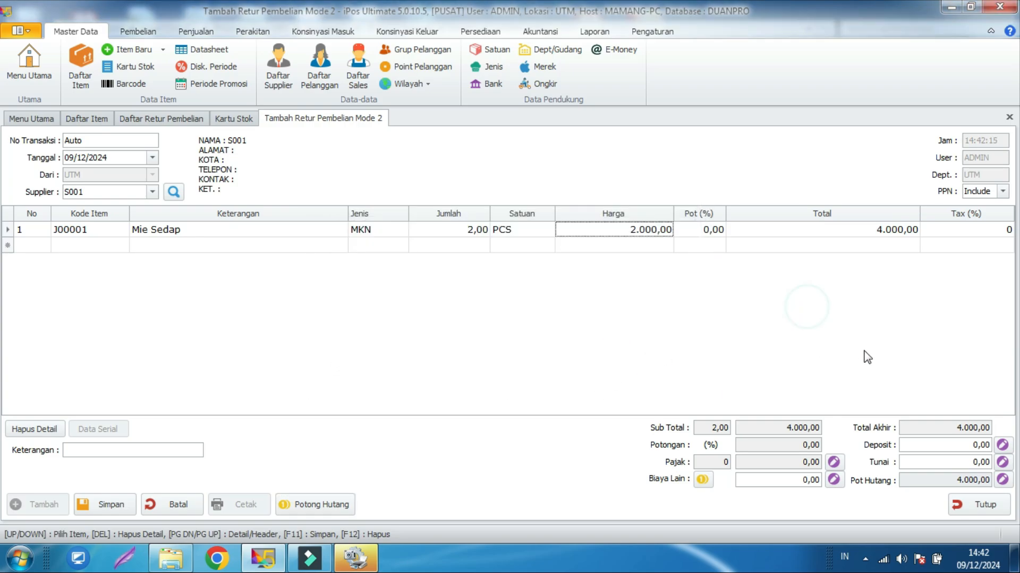
# Check the return's cash field, leave it unchanged and save the purchase return
pyautogui.click(958, 461)
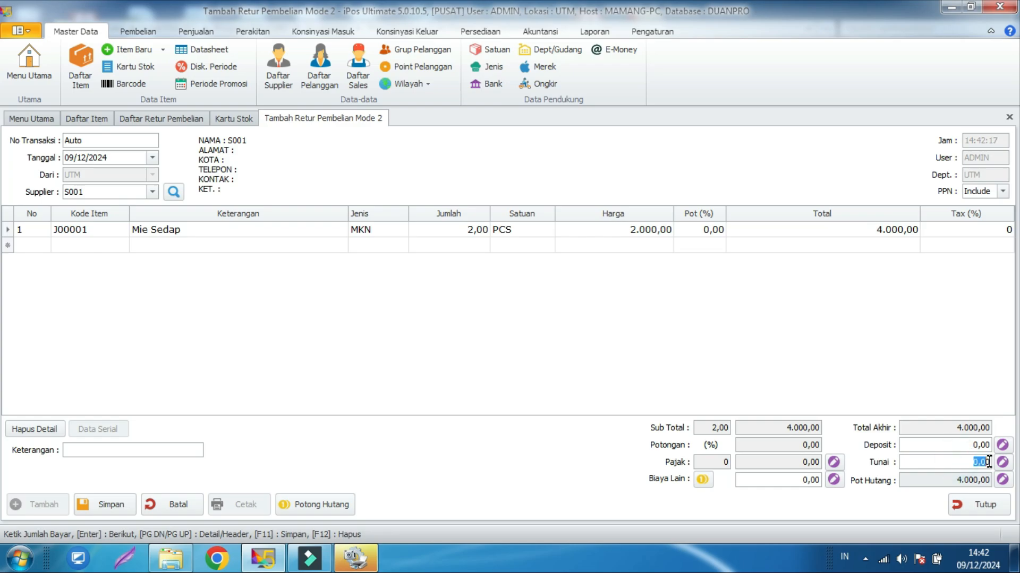
pyautogui.click(907, 354)
pyautogui.click(108, 505)
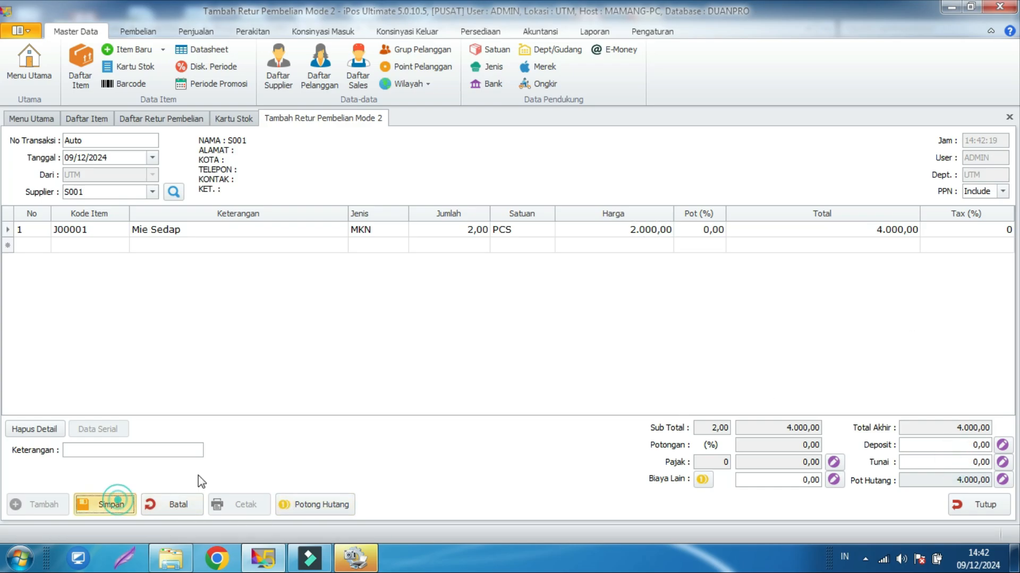
pyautogui.click(622, 327)
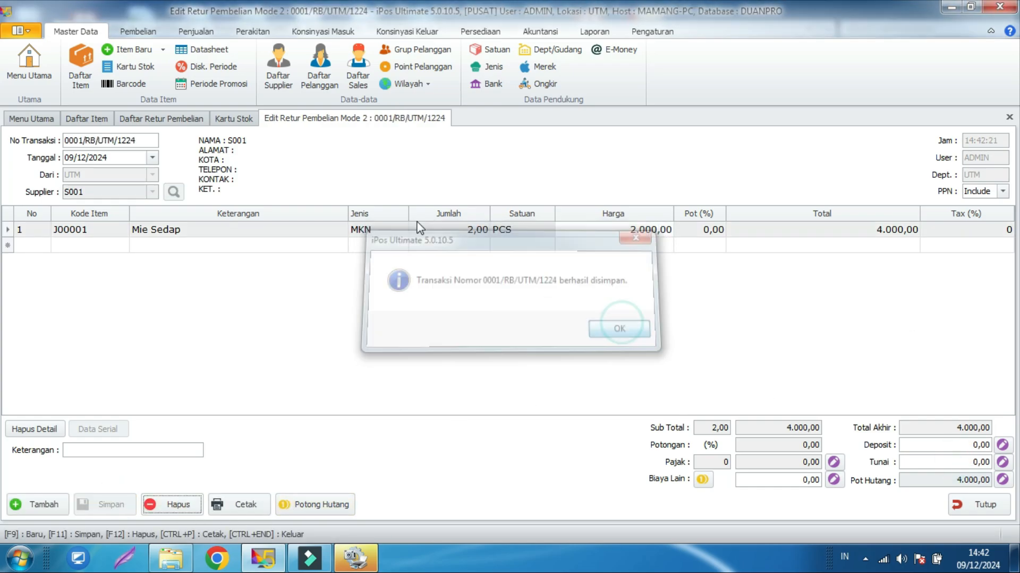
# Reprocess the stock card of item J00001 for Desember 2024 to check the return entry
pyautogui.click(253, 121)
pyautogui.click(410, 161)
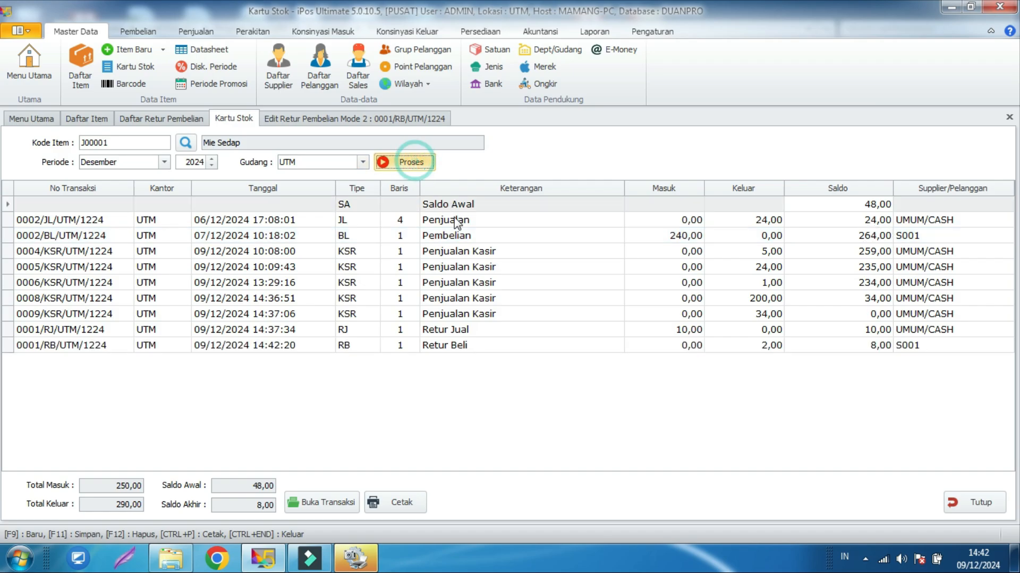